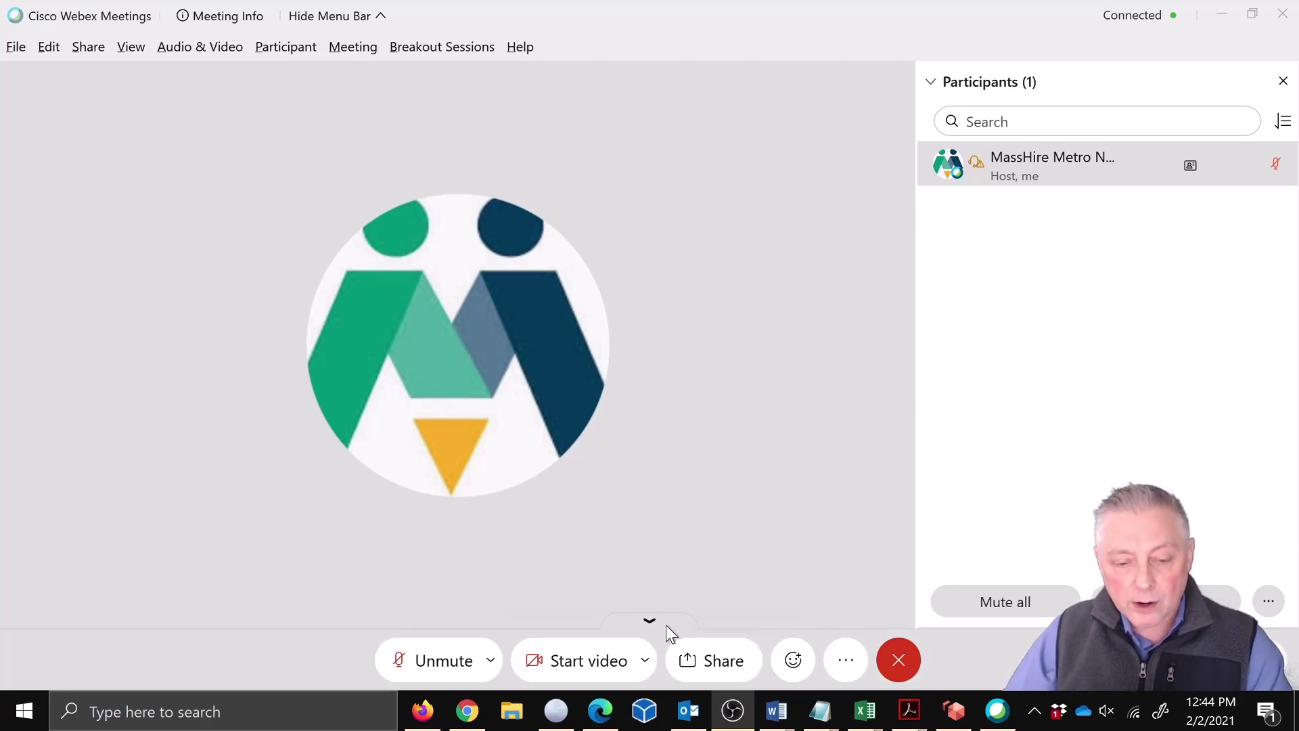
Step: Switch to Firefox in Amazon WorkSpaces, open the "Join me now in my Personal Room" e-mail and follow its meeting link
click(954, 710)
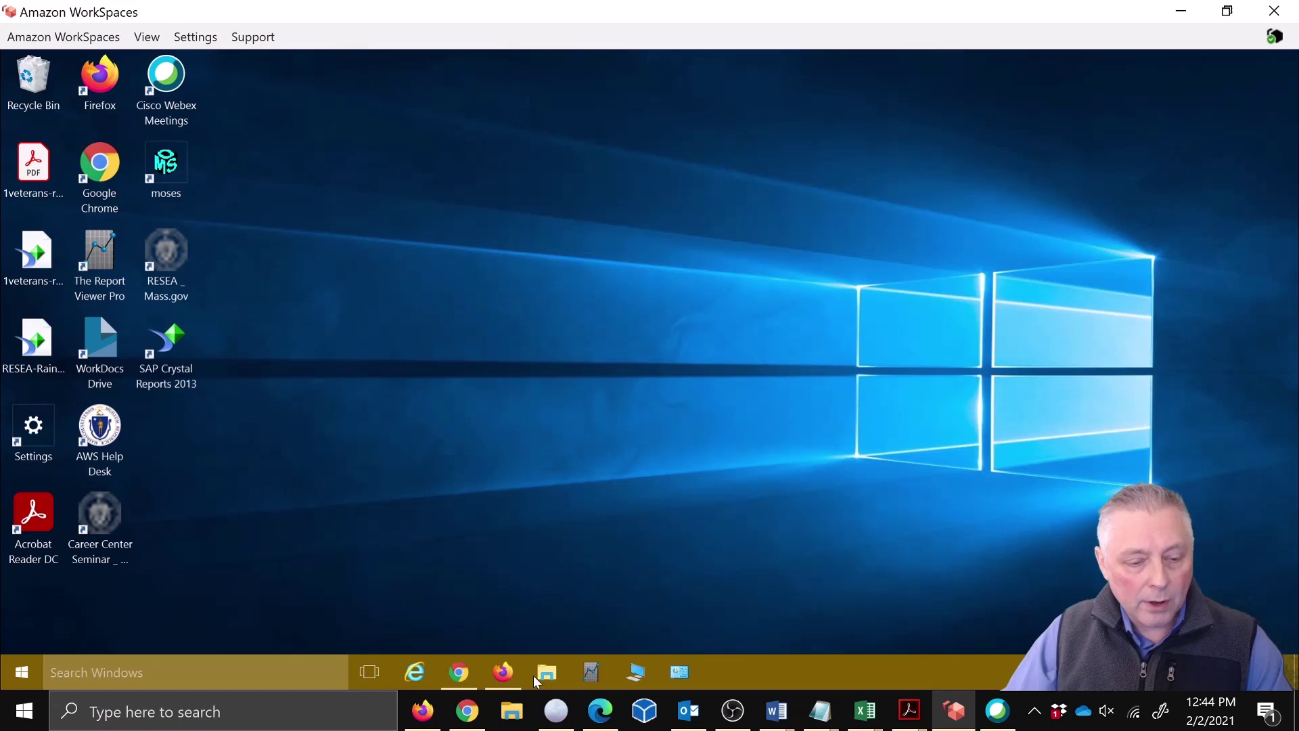
click(506, 672)
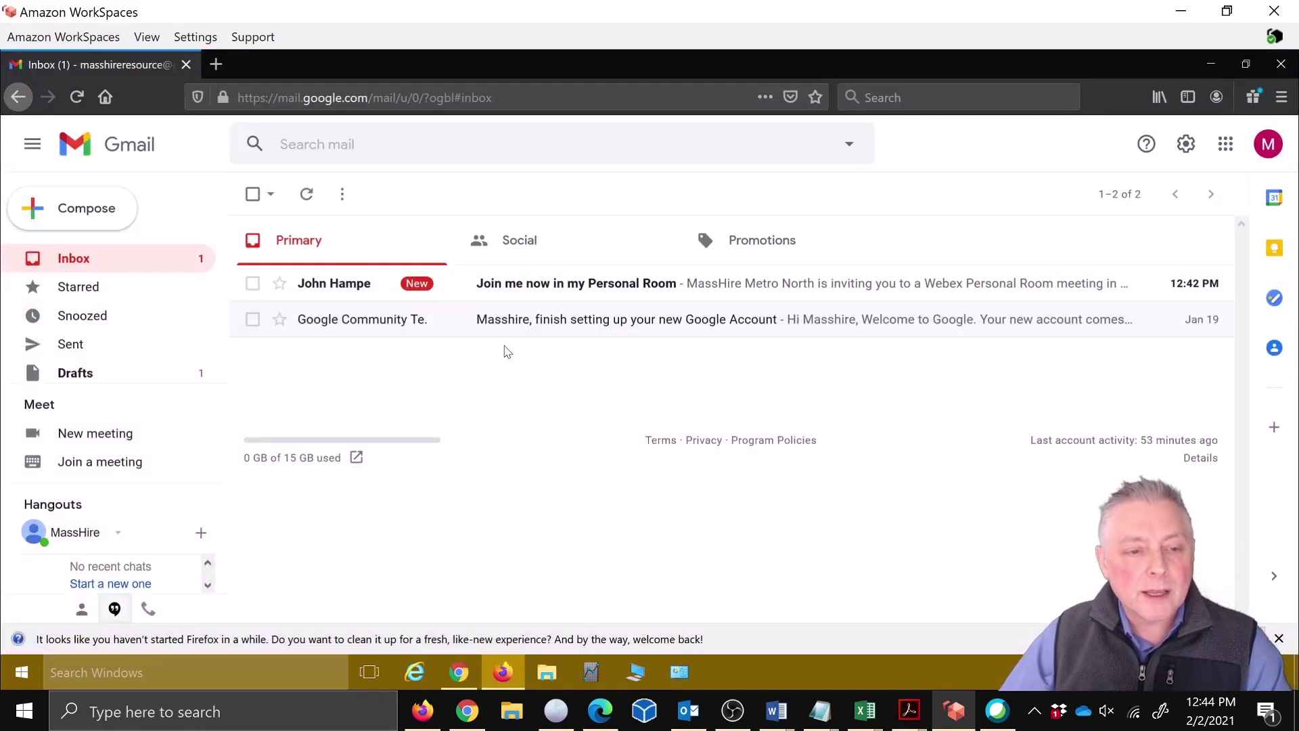
click(499, 289)
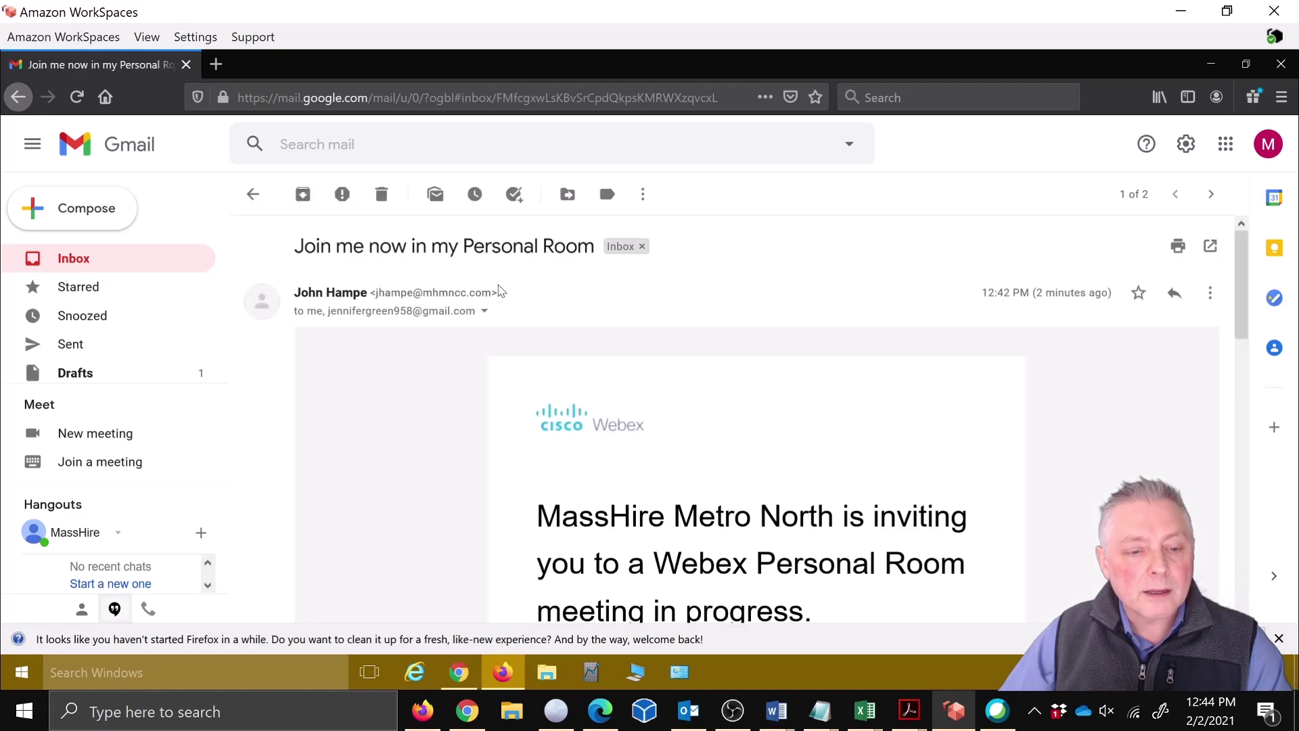
scroll(679, 410, down, 4)
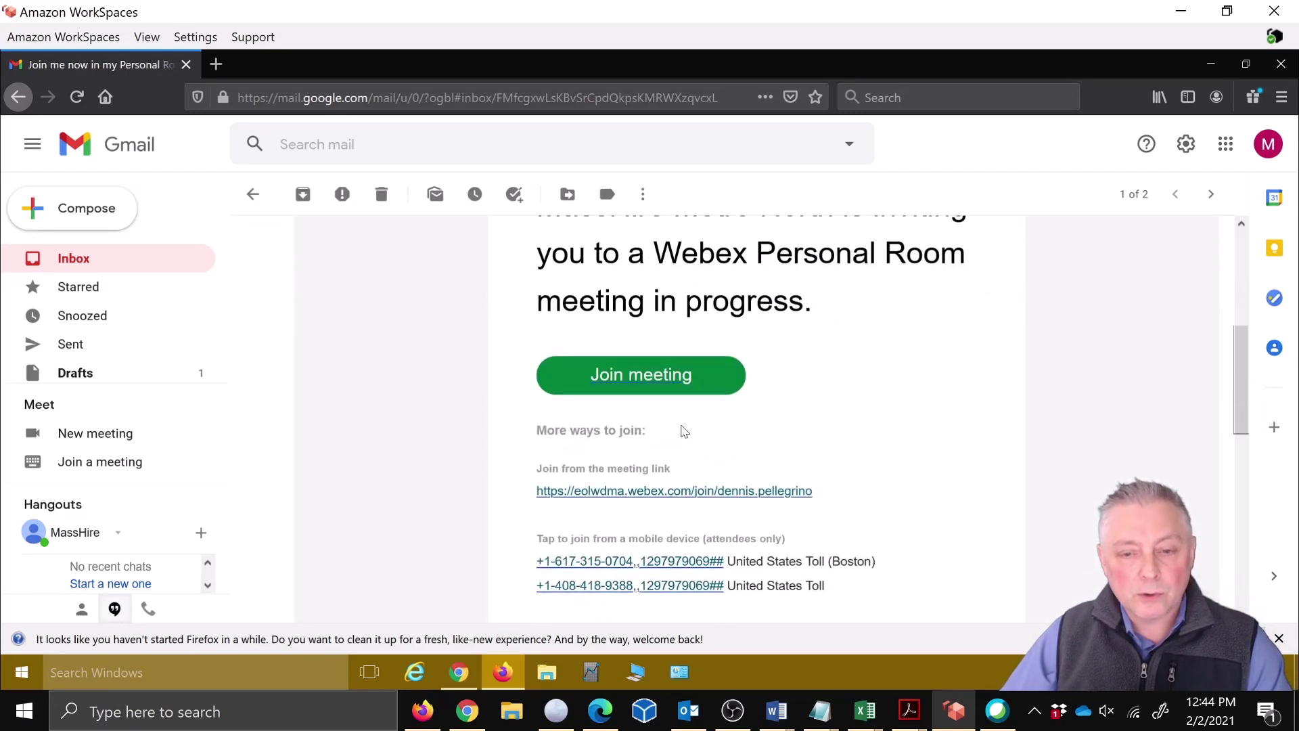
scroll(769, 453, up, 1)
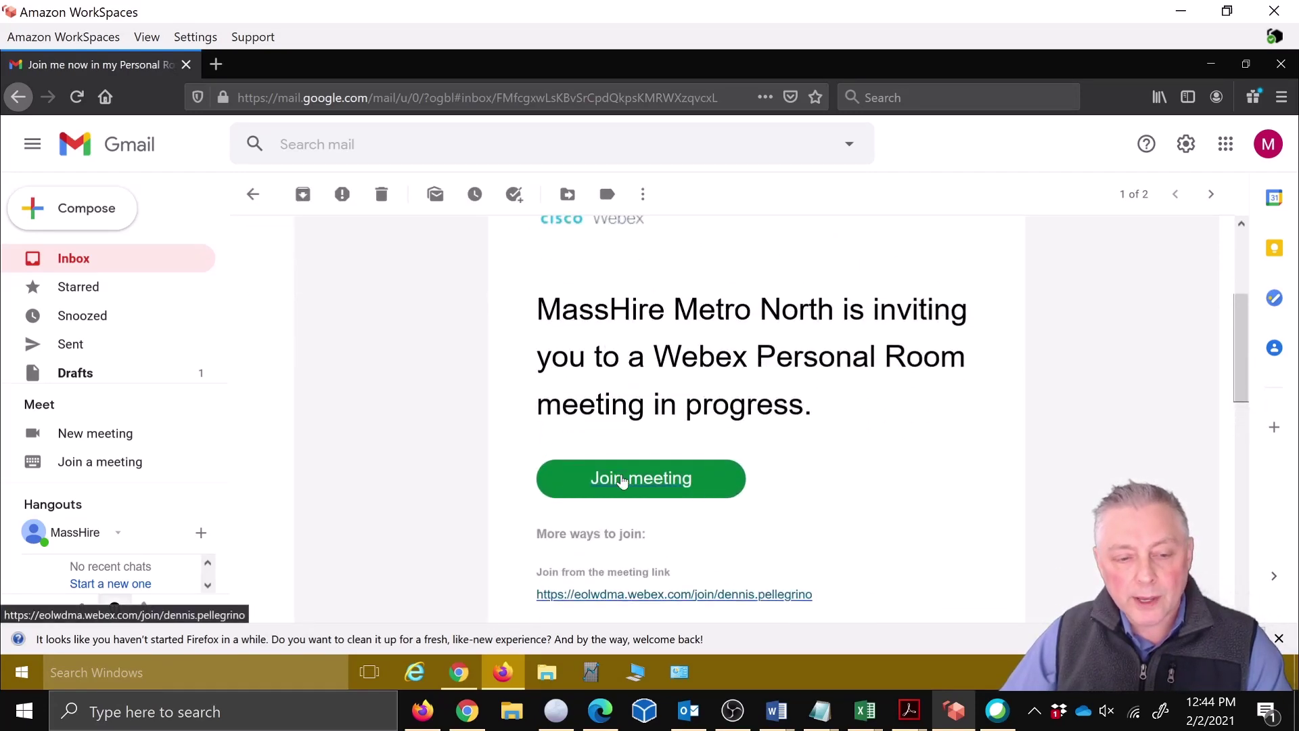
click(621, 480)
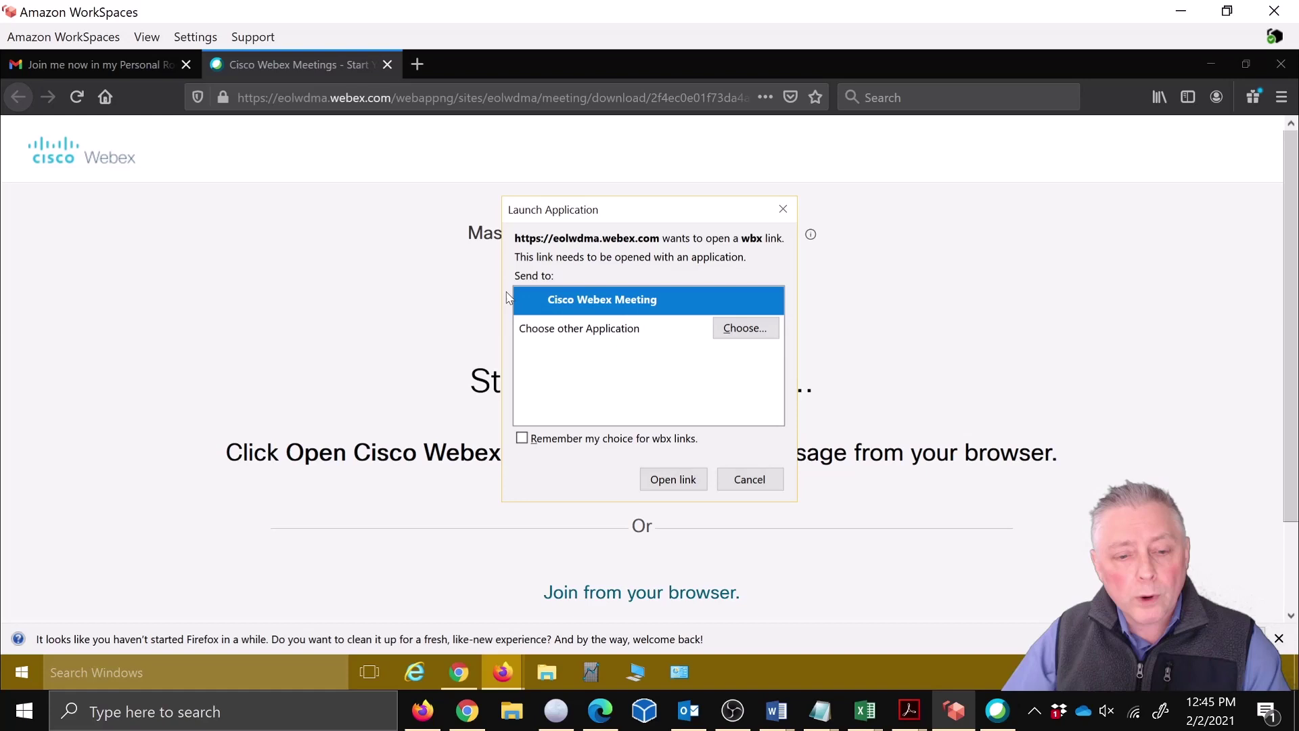
Step: Decline launching the Cisco Webex desktop app, choose to join from the browser, and submit the guest's name and e-mail
click(756, 481)
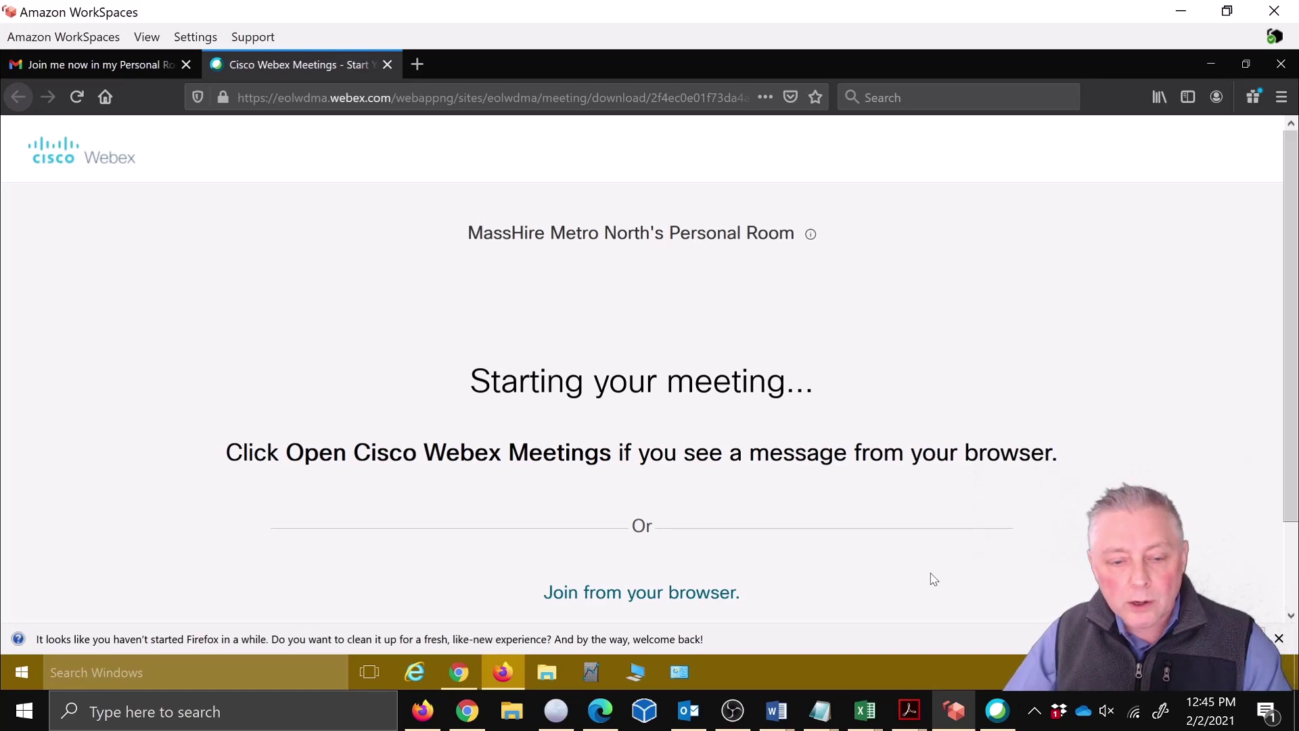
click(724, 595)
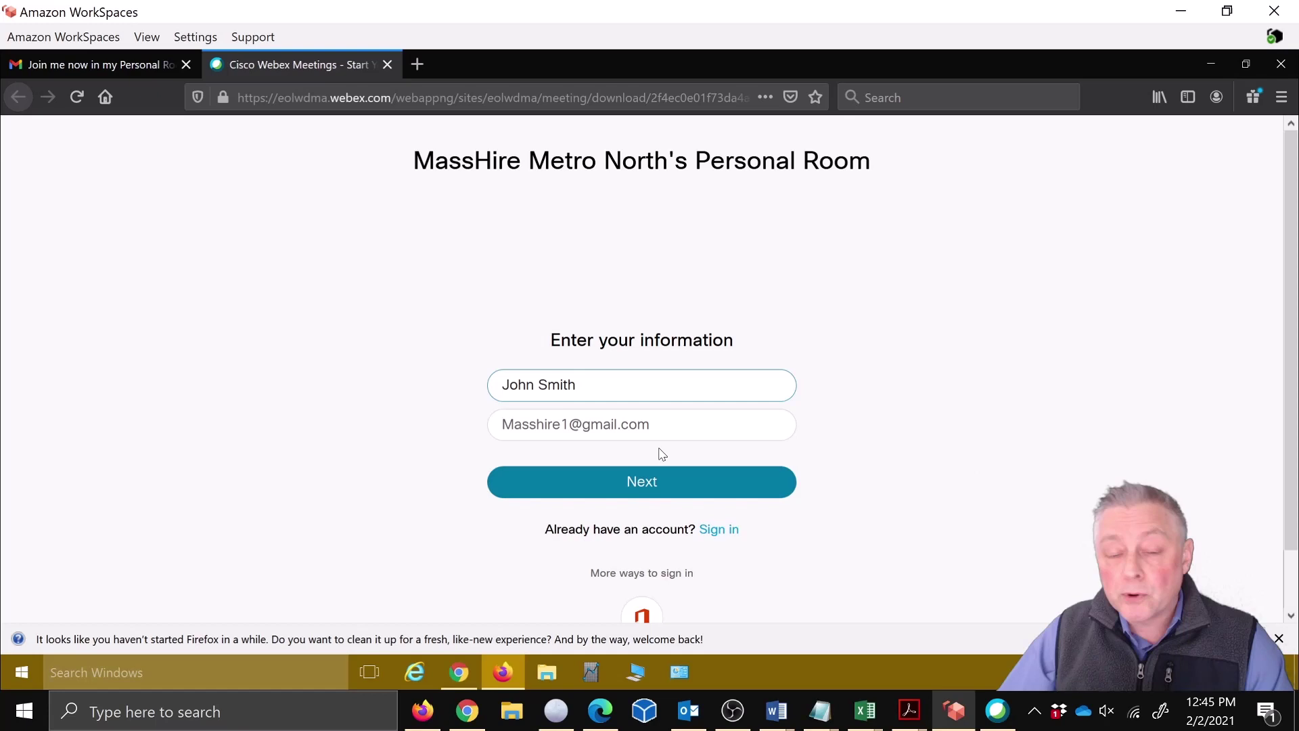
click(670, 484)
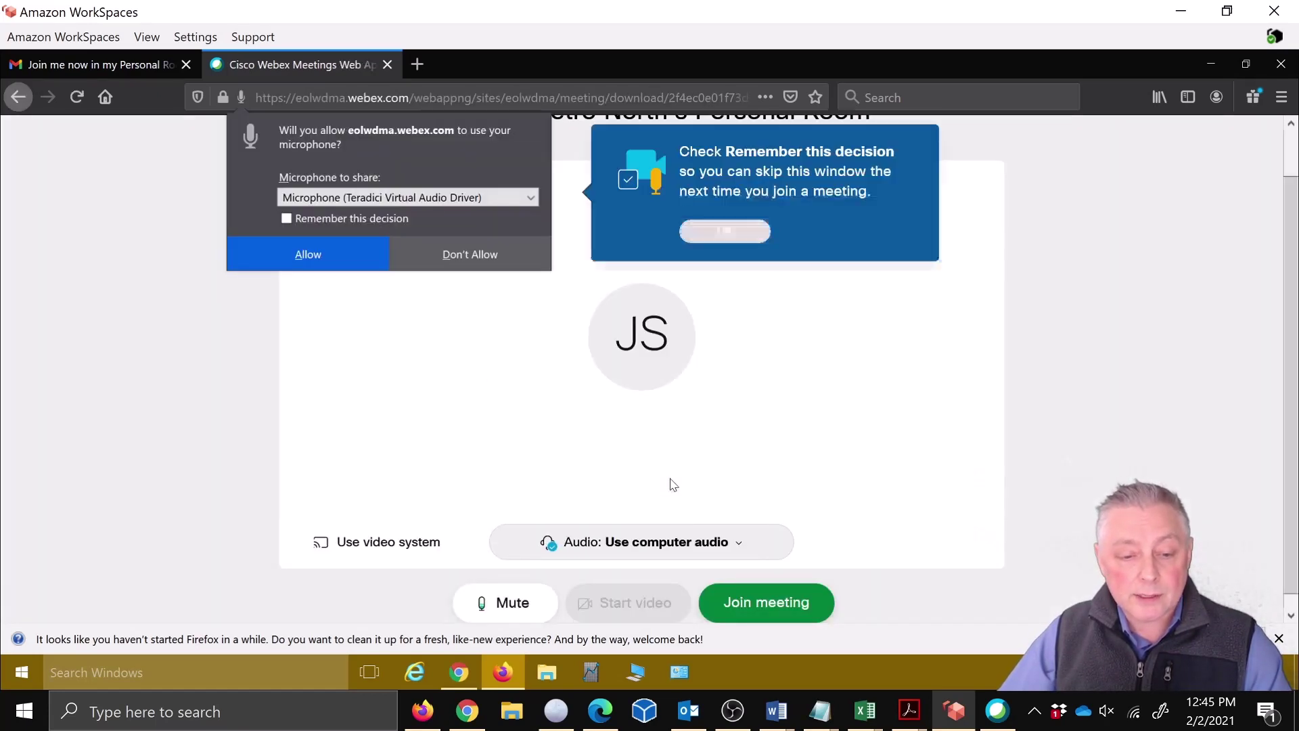
Step: Mute the guest's microphone and join the meeting with computer audio, allowing the site to use the microphone
click(514, 602)
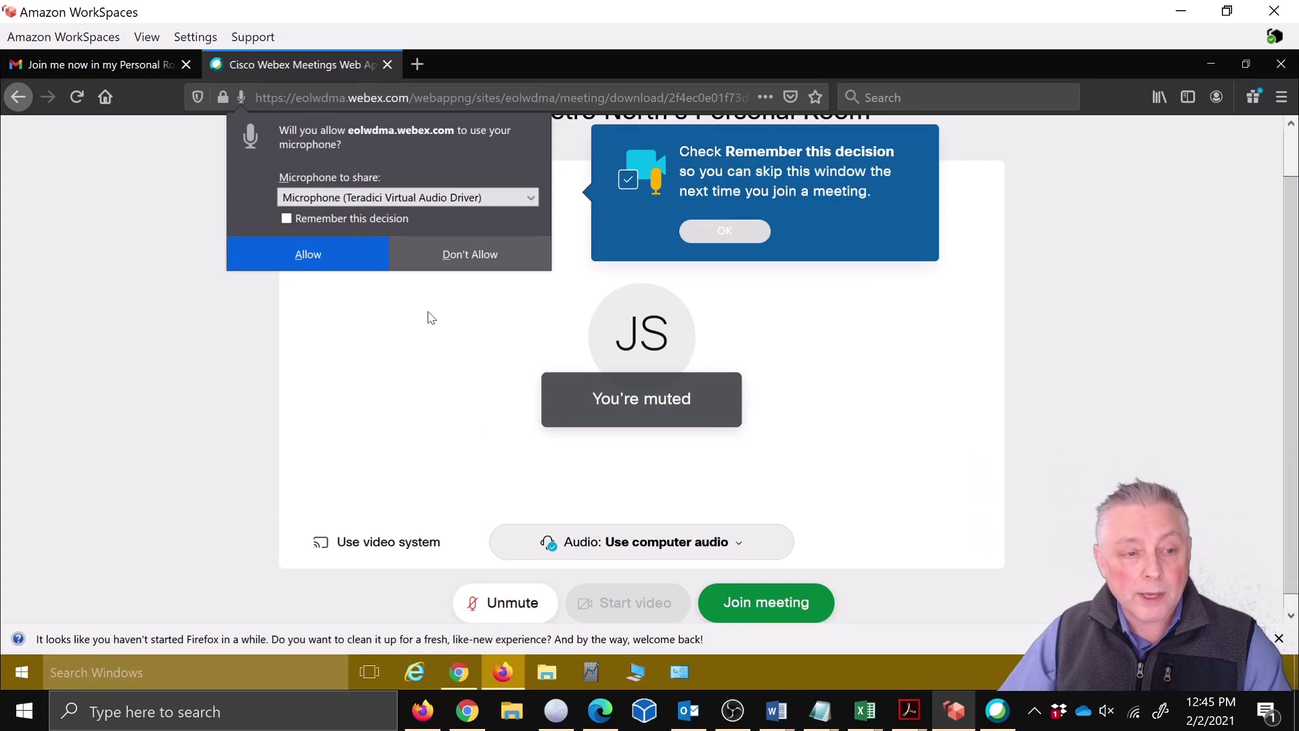
click(269, 252)
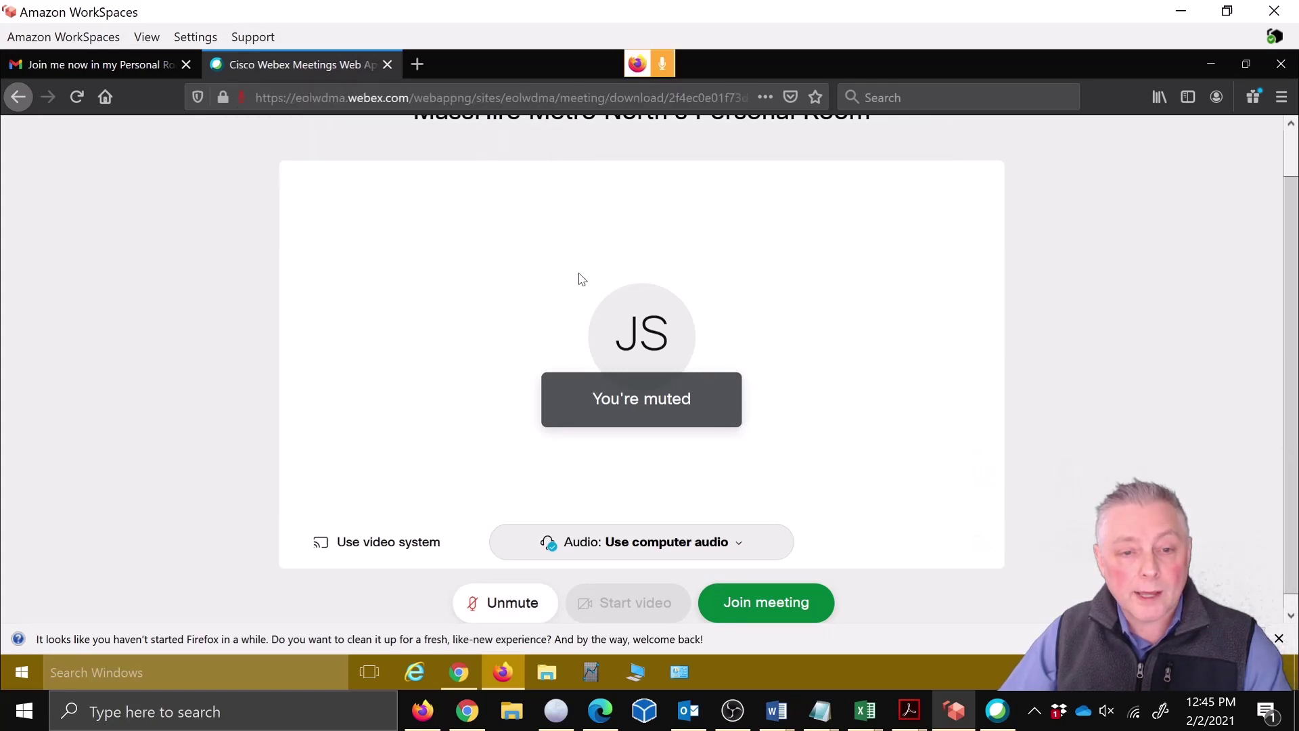
click(775, 608)
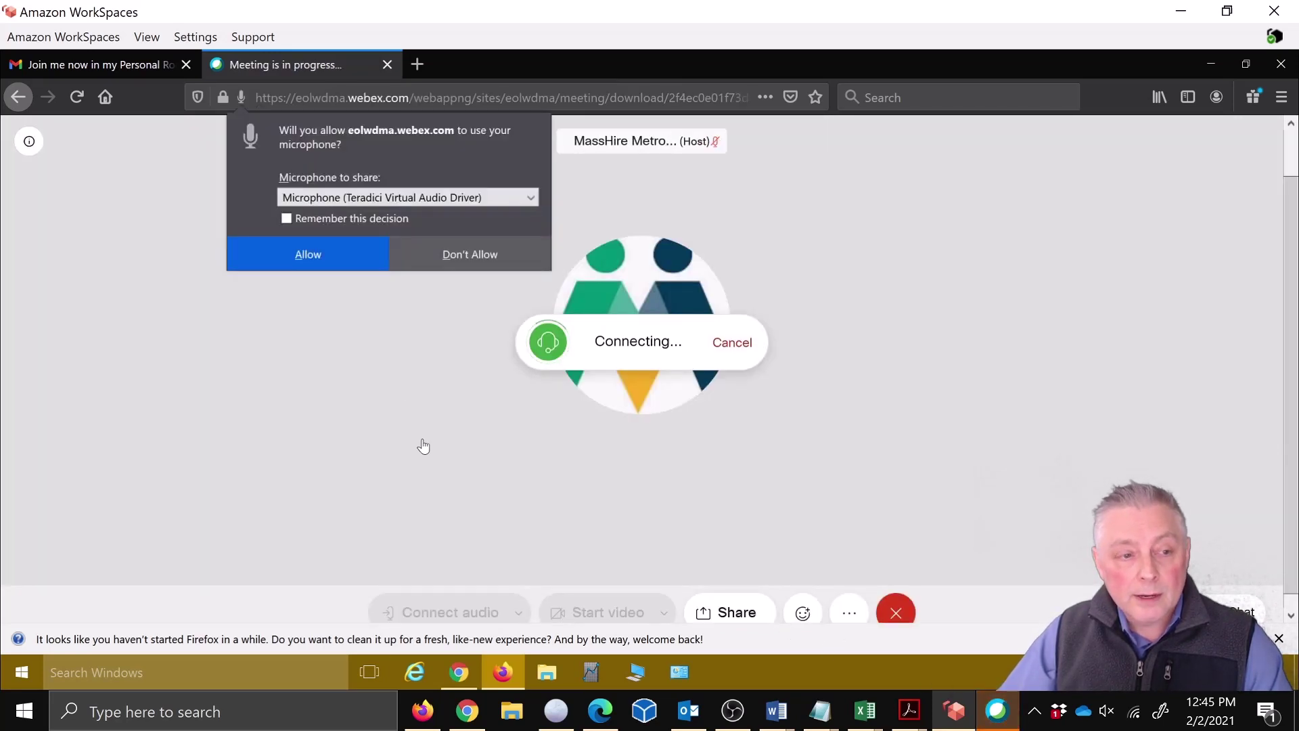
click(318, 253)
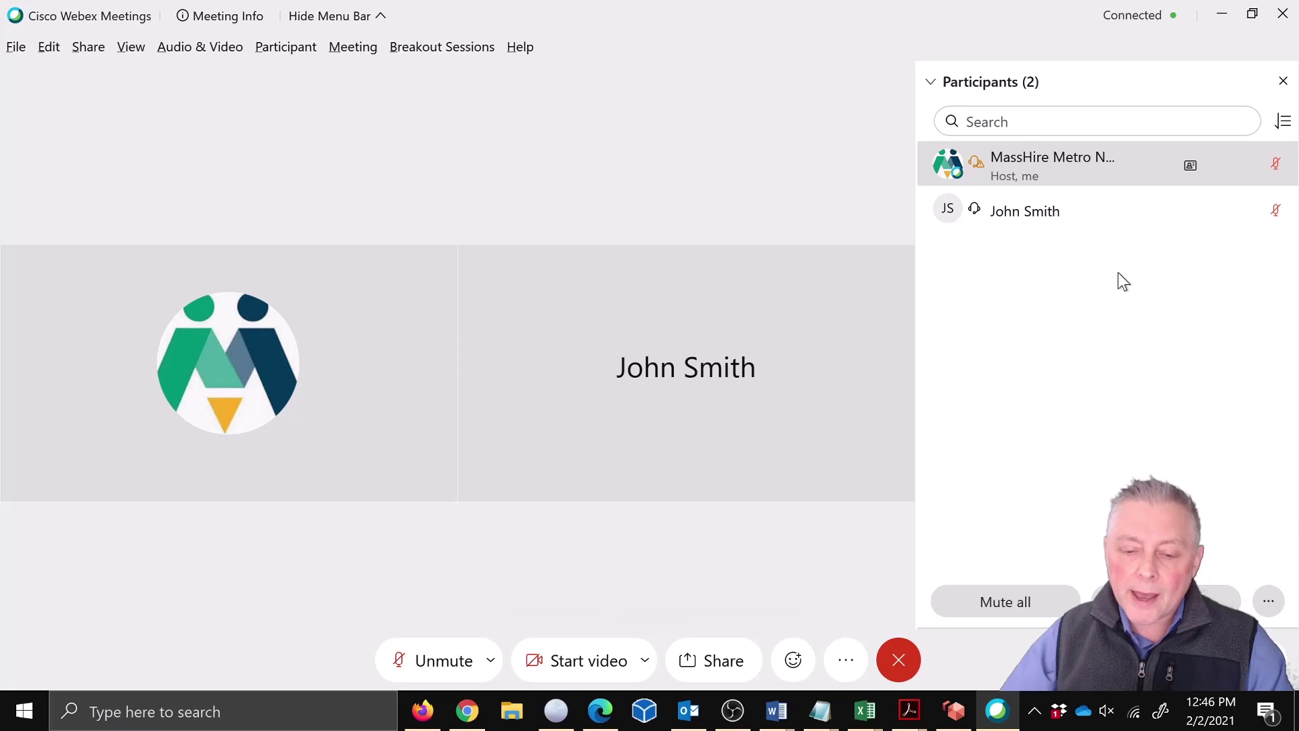
Step: Switch to Chrome in Amazon WorkSpaces and open the "Join me now in my Personal Room" invitation in the second guest's Gmail inbox
click(954, 711)
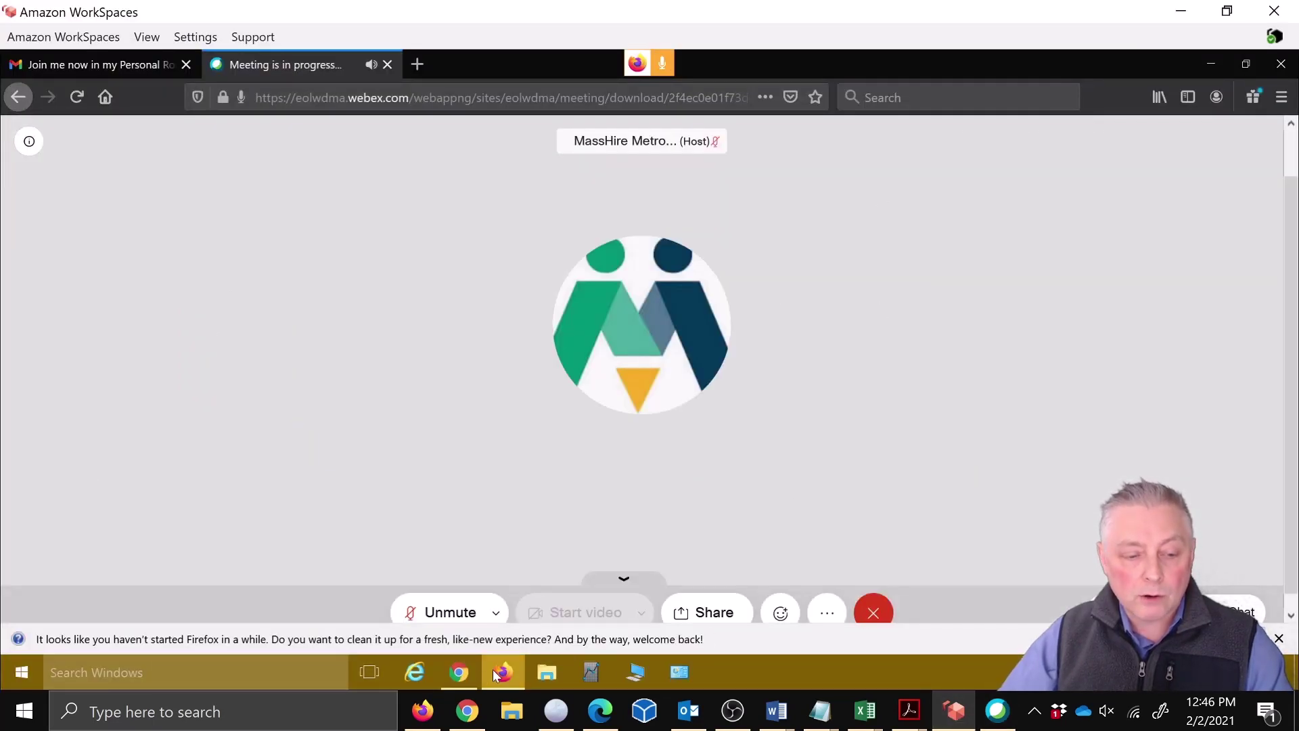
click(461, 680)
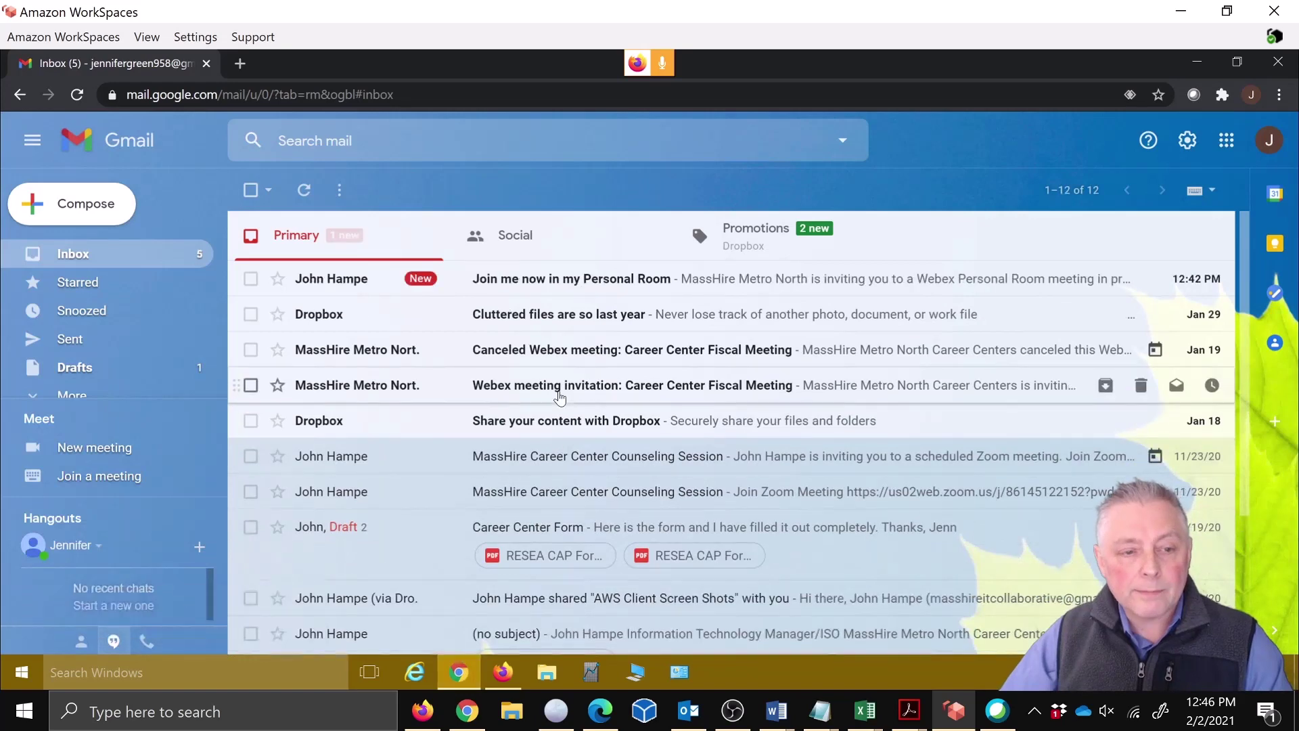
click(562, 283)
scroll(771, 403, down, 1)
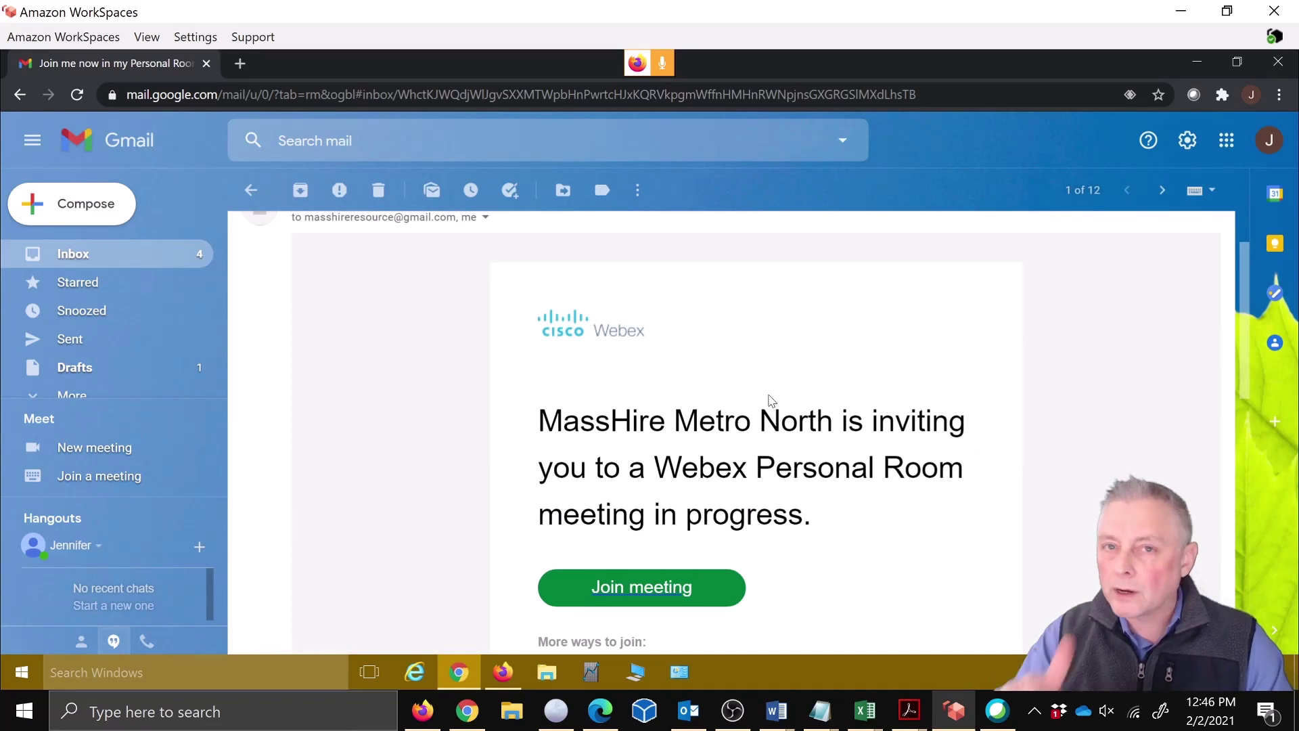
click(632, 591)
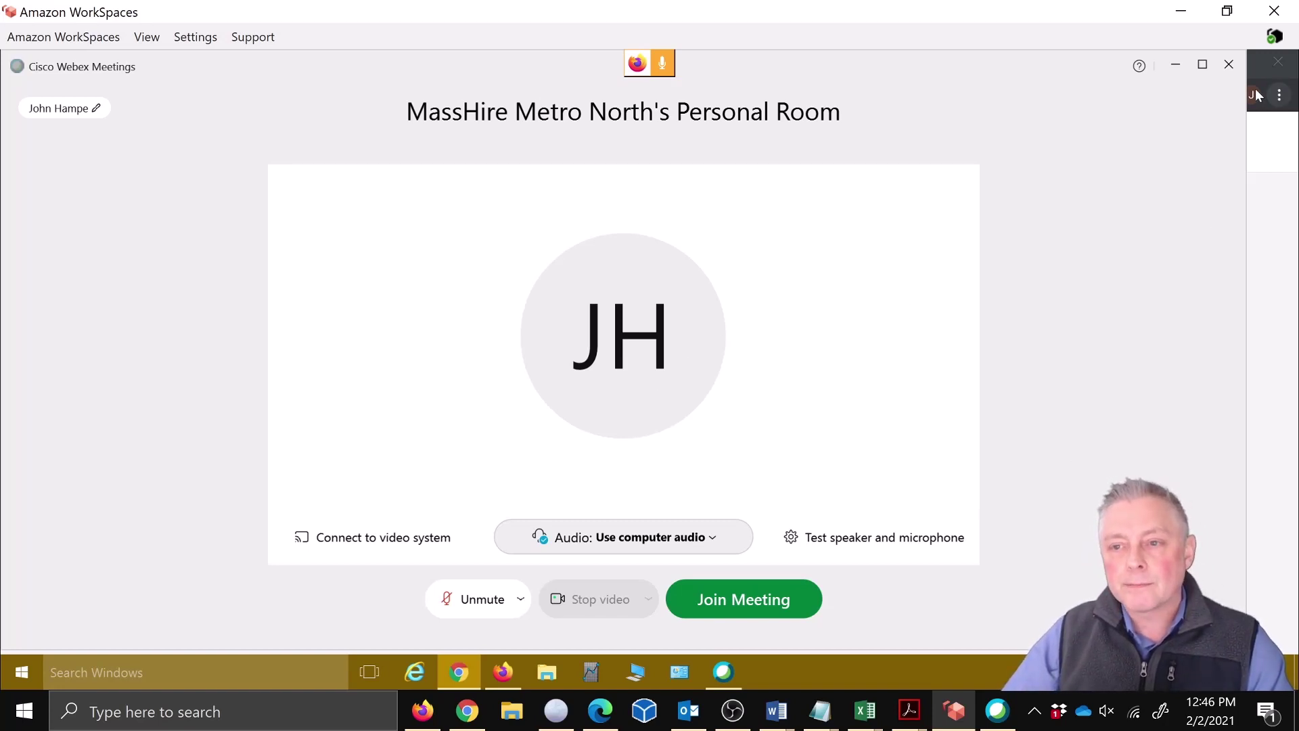
click(1228, 65)
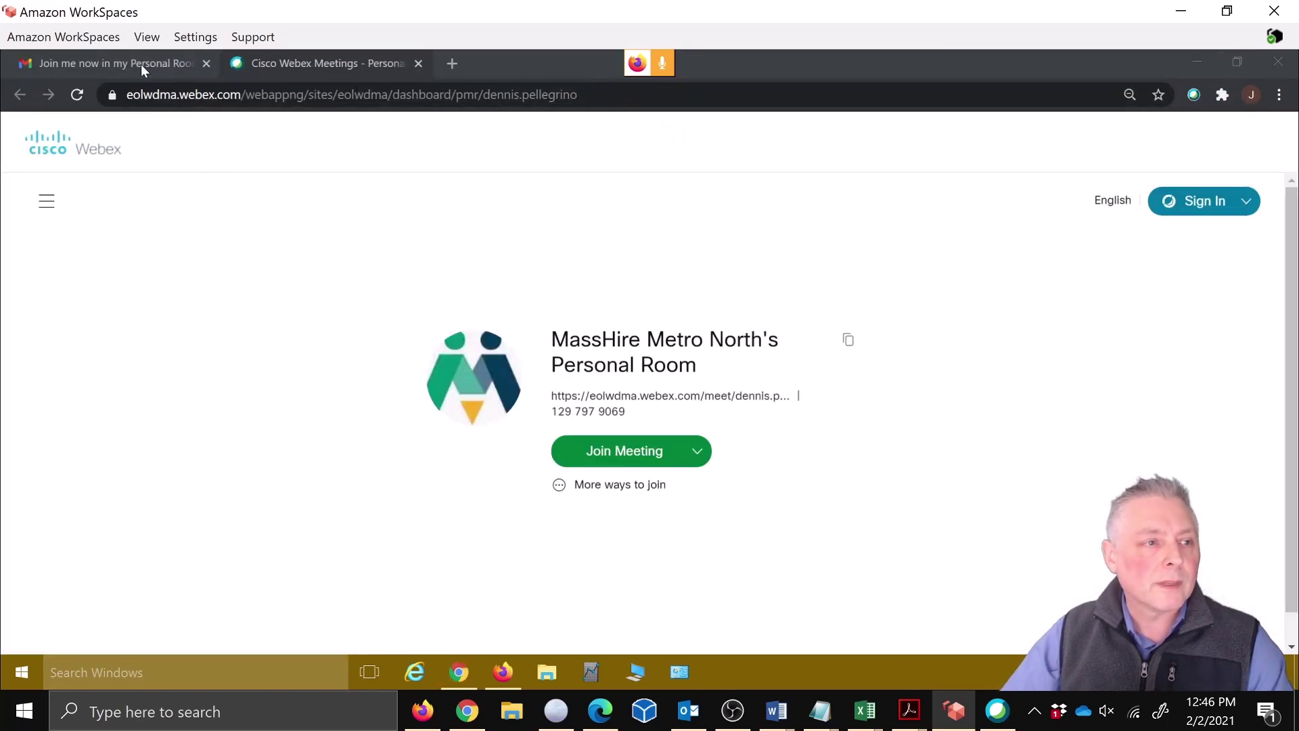
click(139, 63)
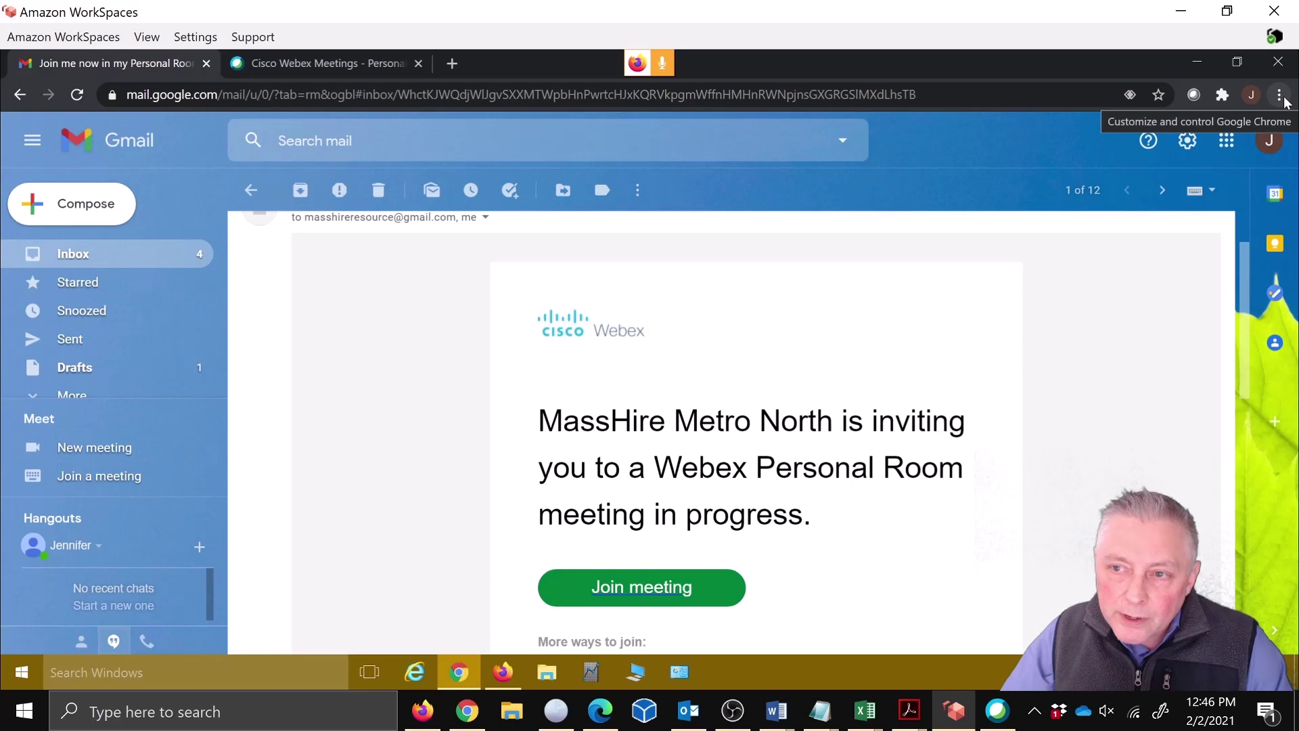
Step: Open Chrome's extensions page and turn off the Cisco Webex Extension
click(1279, 94)
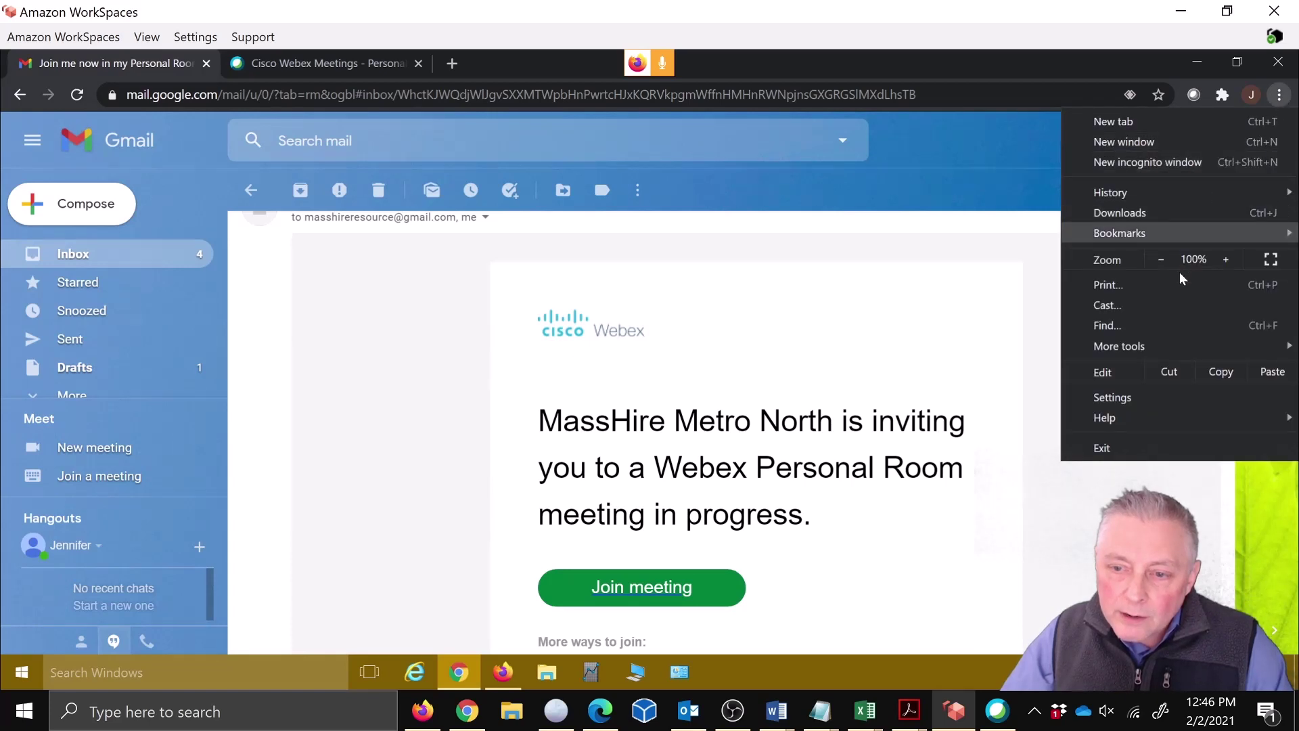
mouse_move(1163, 348)
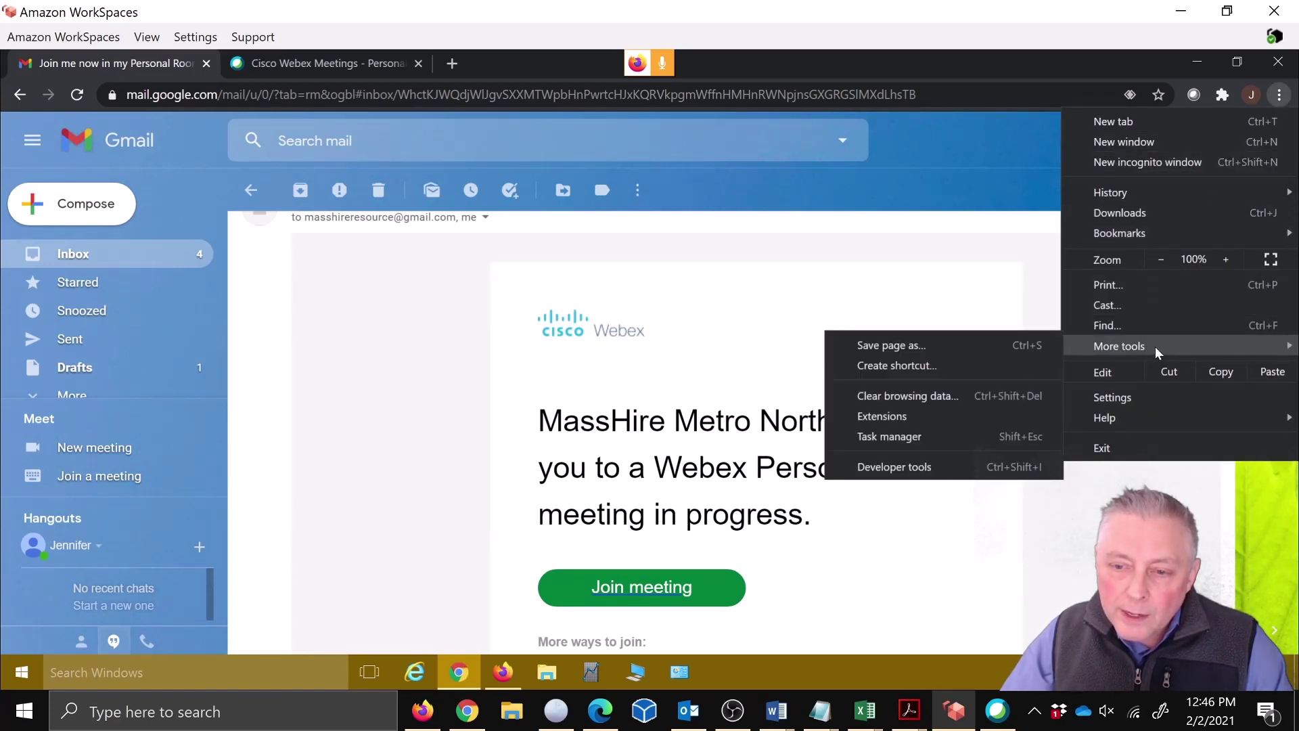
click(904, 421)
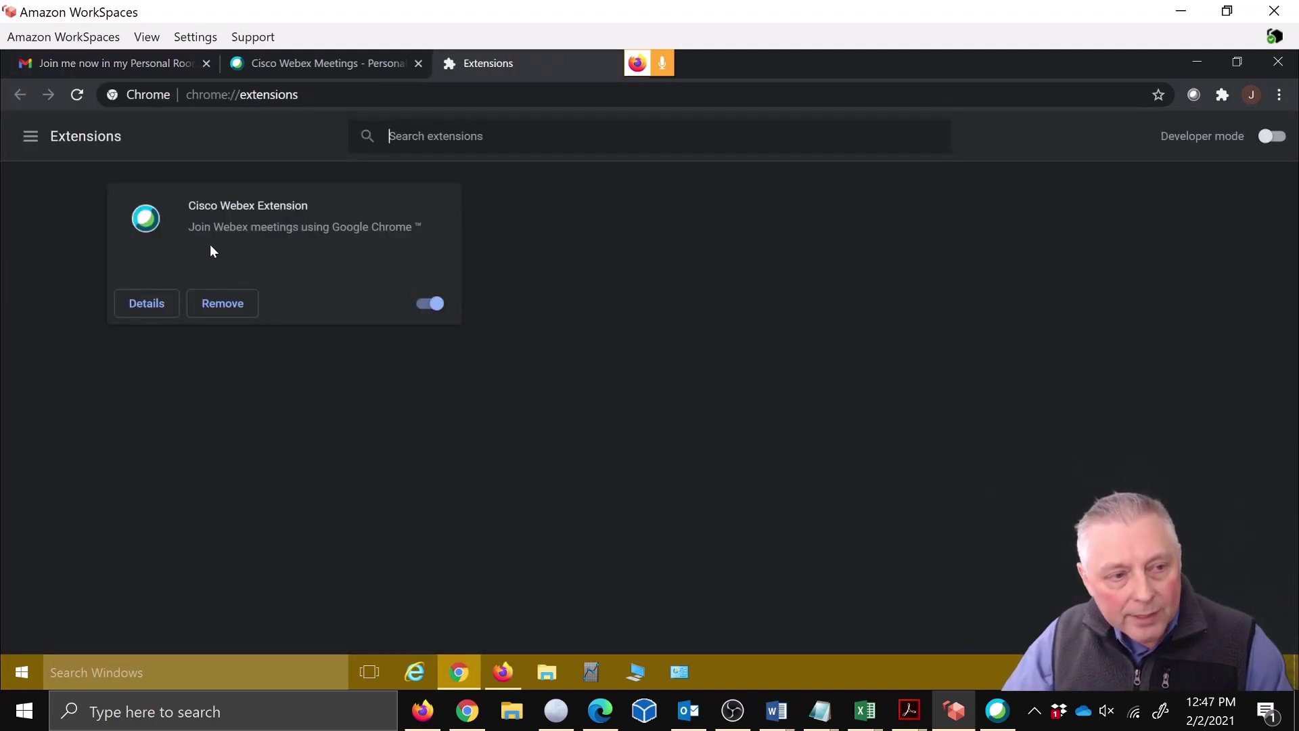
click(430, 304)
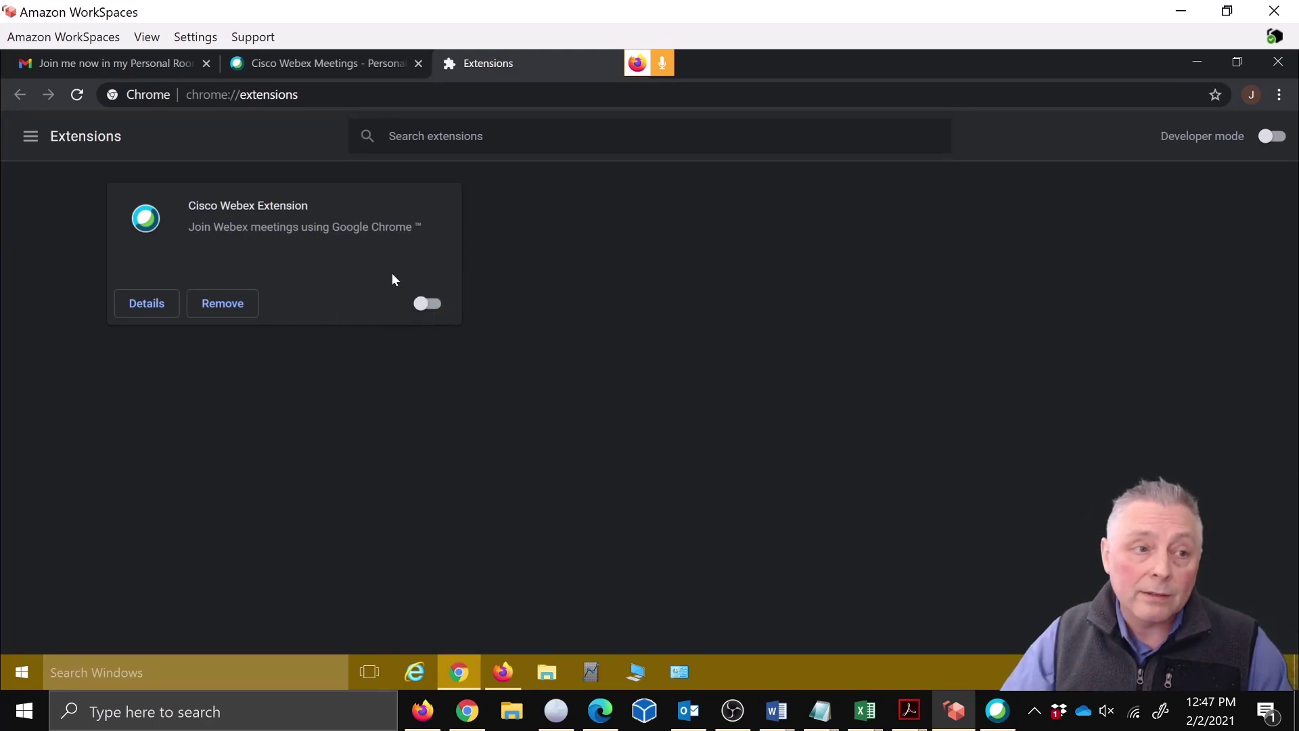
Step: Reopen the meeting from the invitation e-mail, decline the desktop app, and continue in the browser with the guest's name and e-mail
click(153, 63)
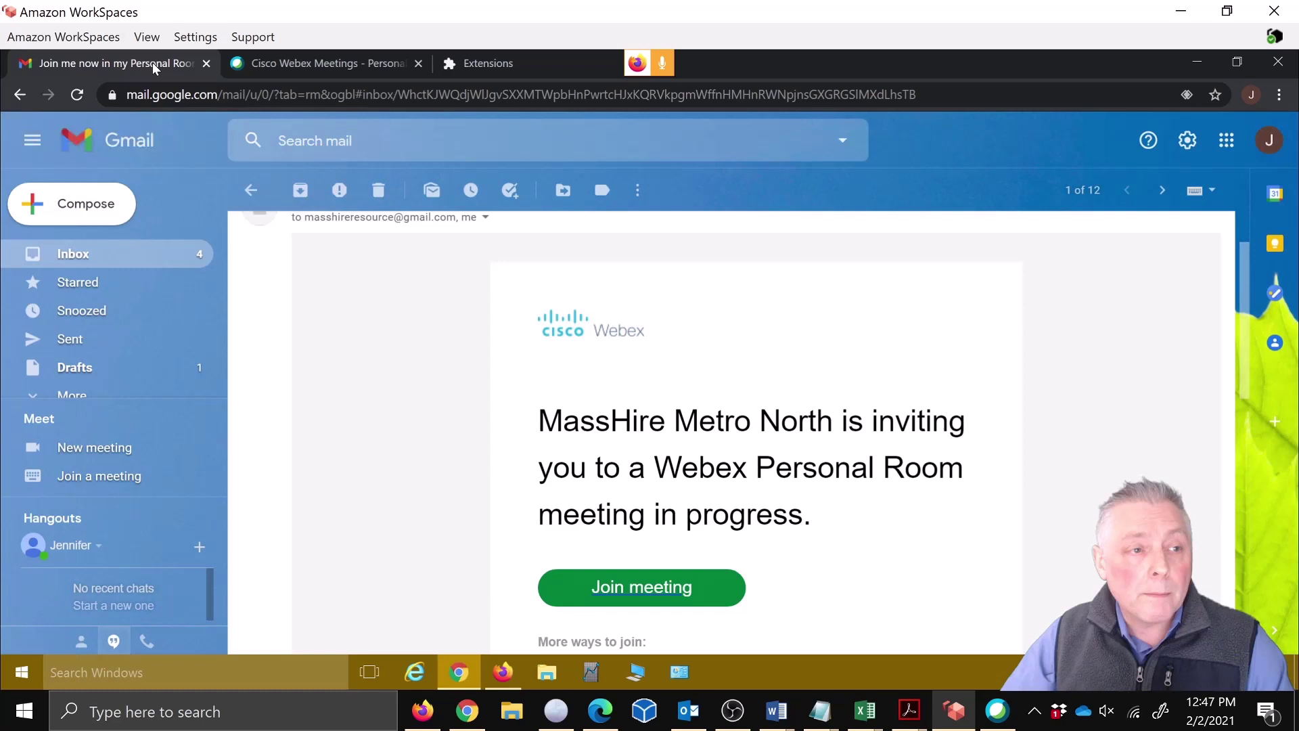
click(654, 593)
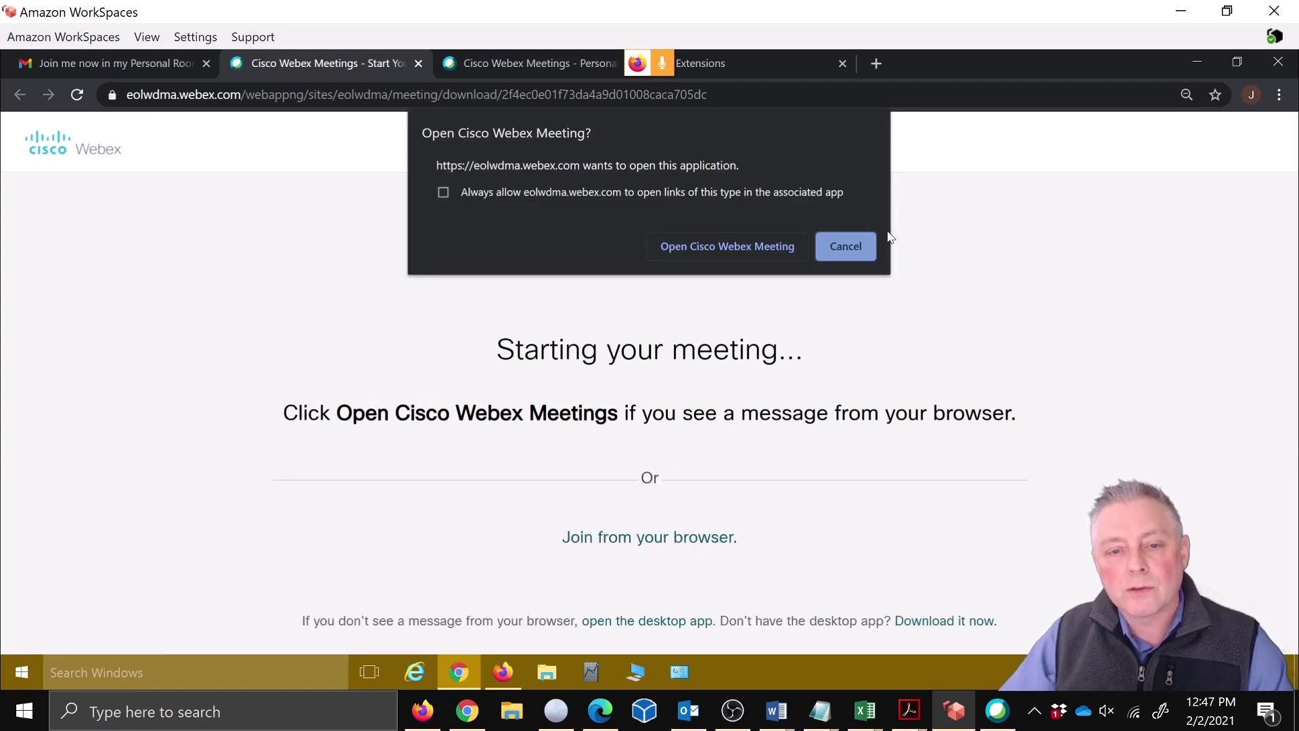
click(852, 247)
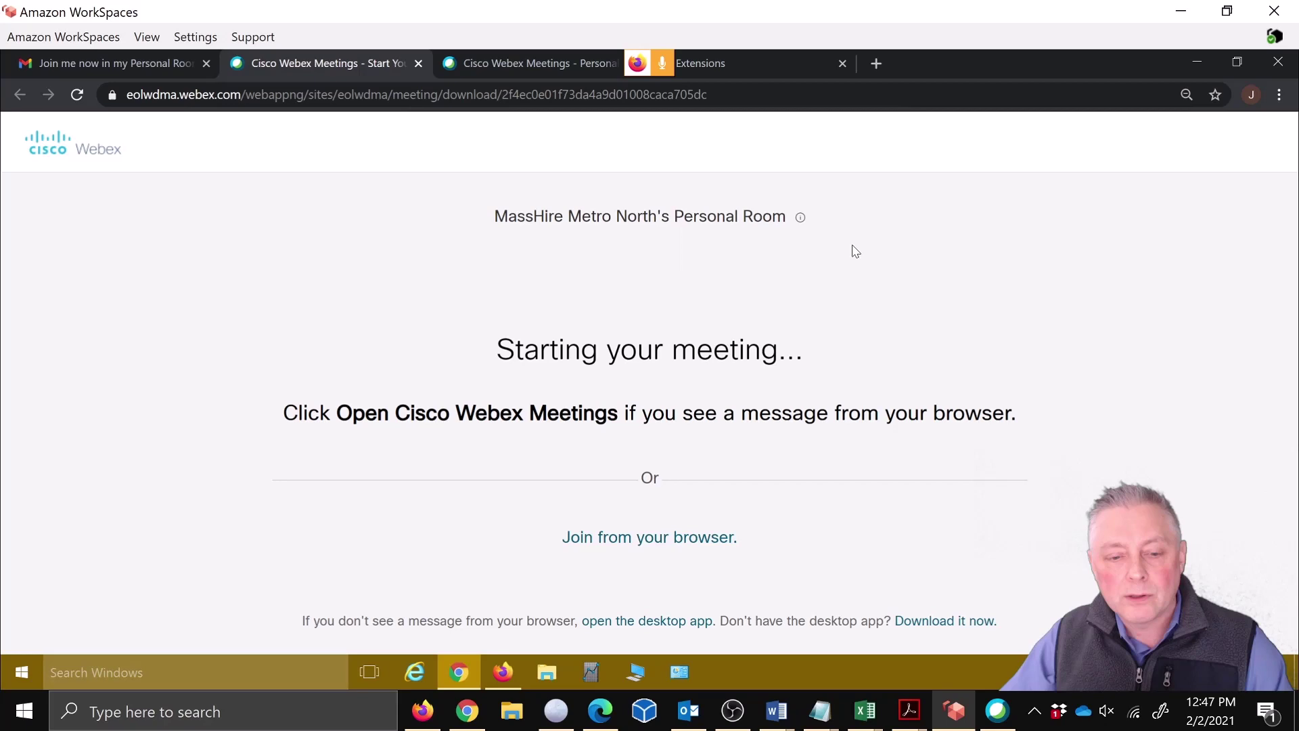
click(634, 538)
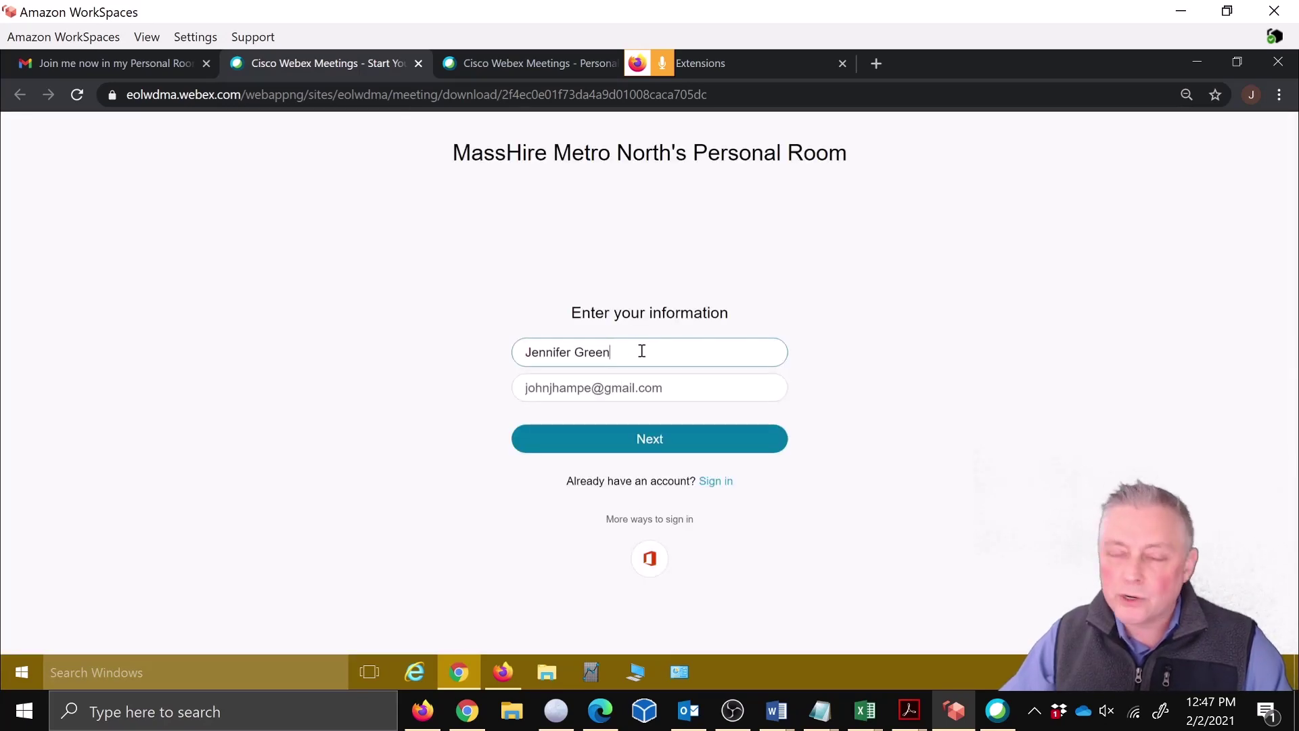
click(642, 447)
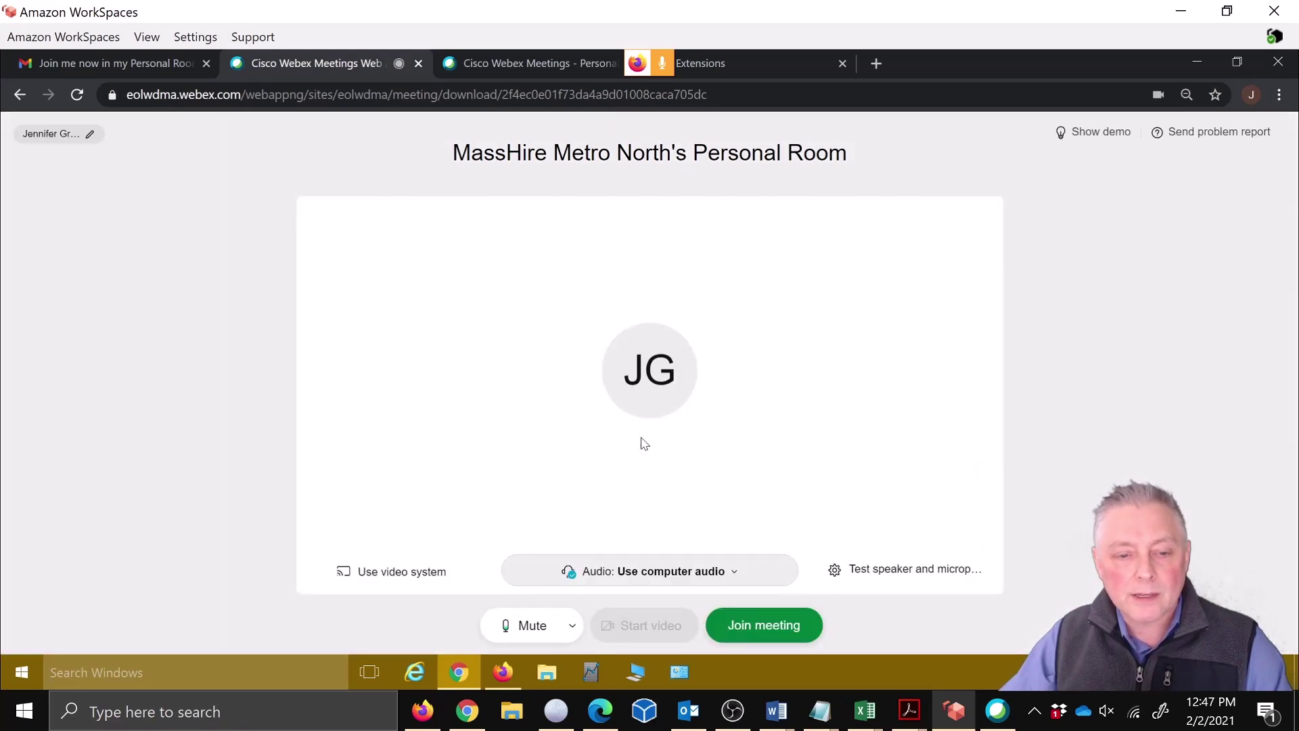
Step: Mute the second guest and join the meeting, switching back to the host's Cisco Webex Meetings window to view the participants
click(529, 627)
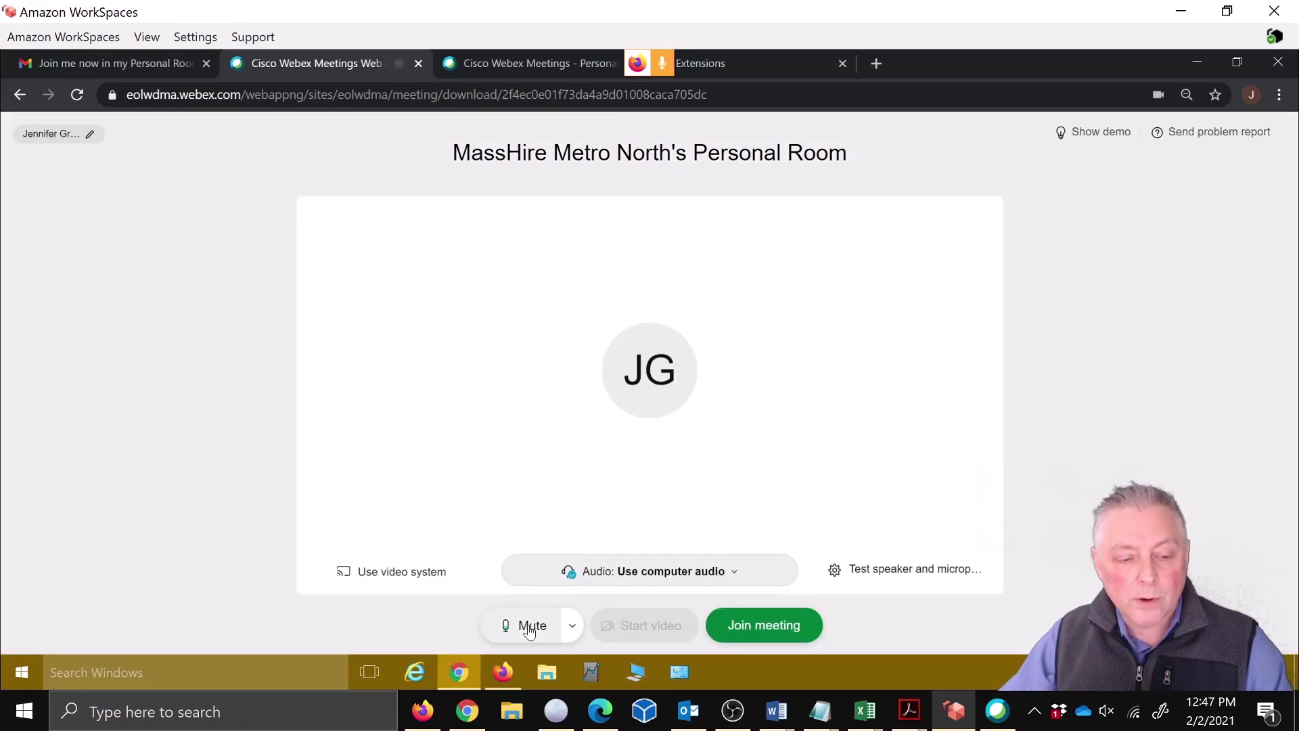
click(762, 628)
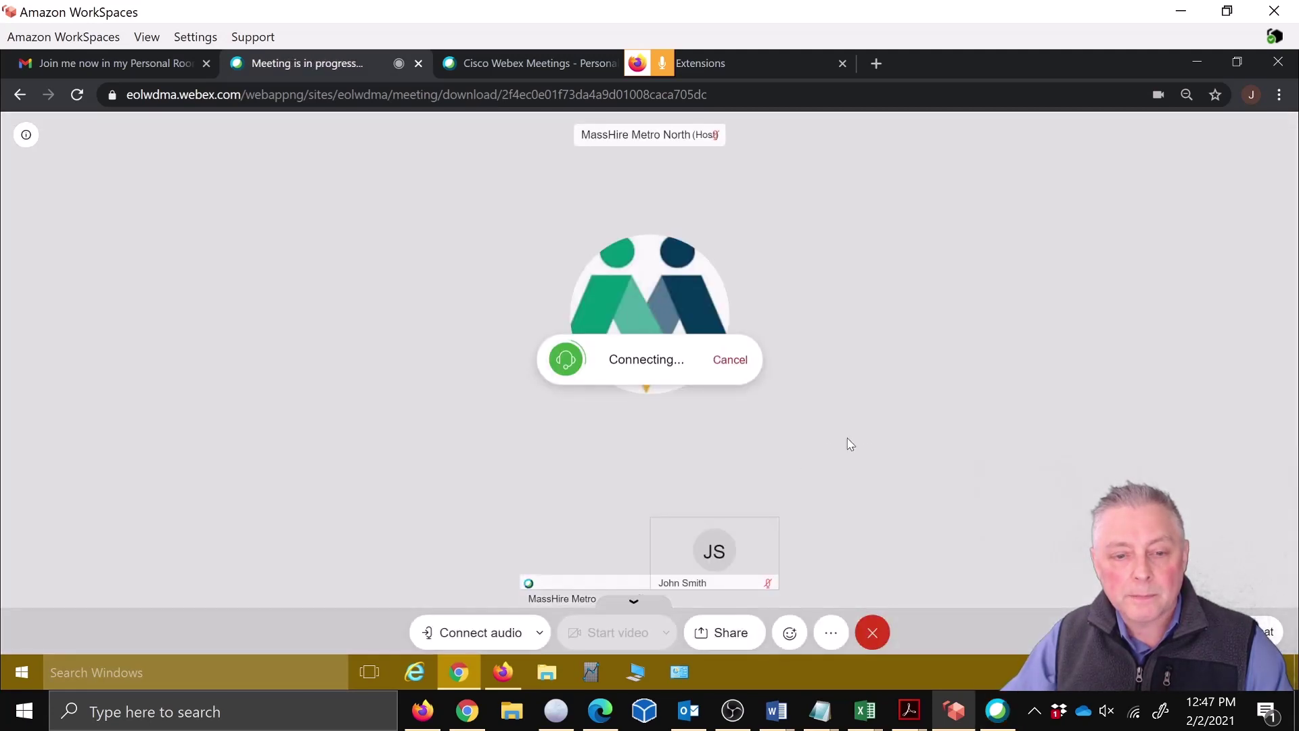
click(997, 713)
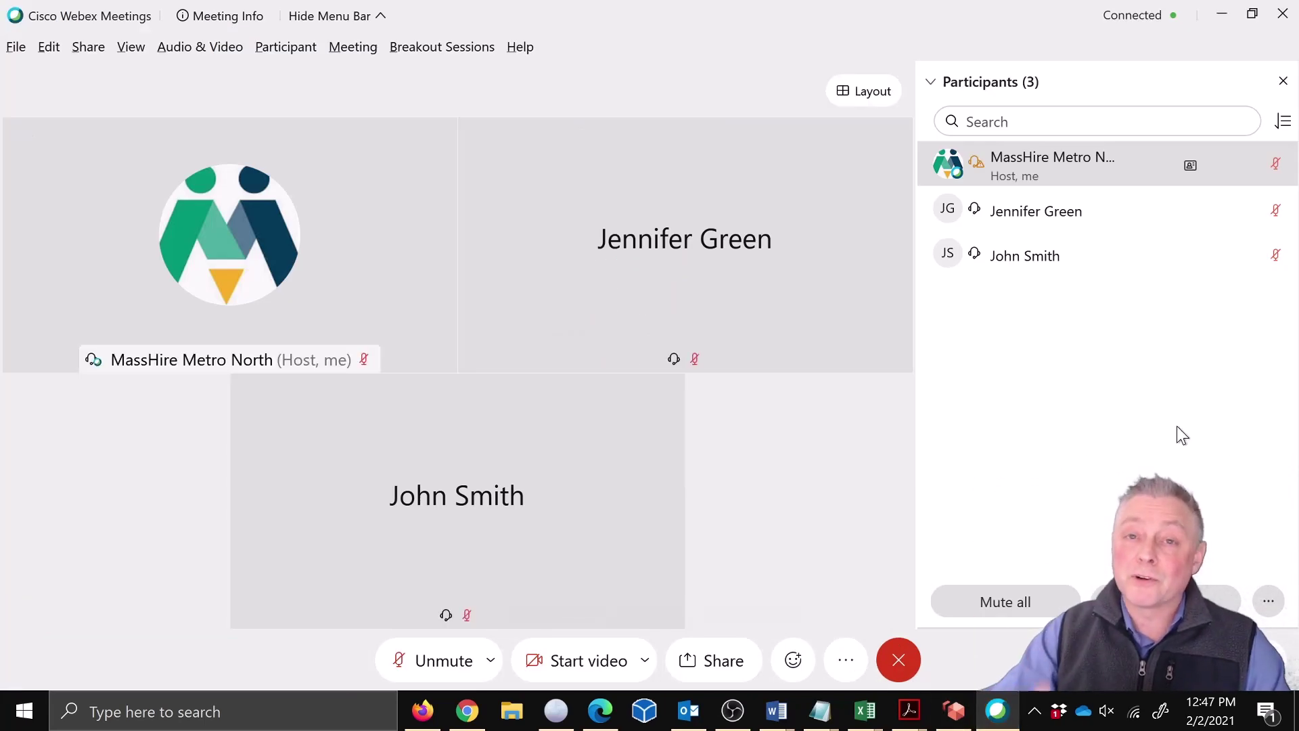